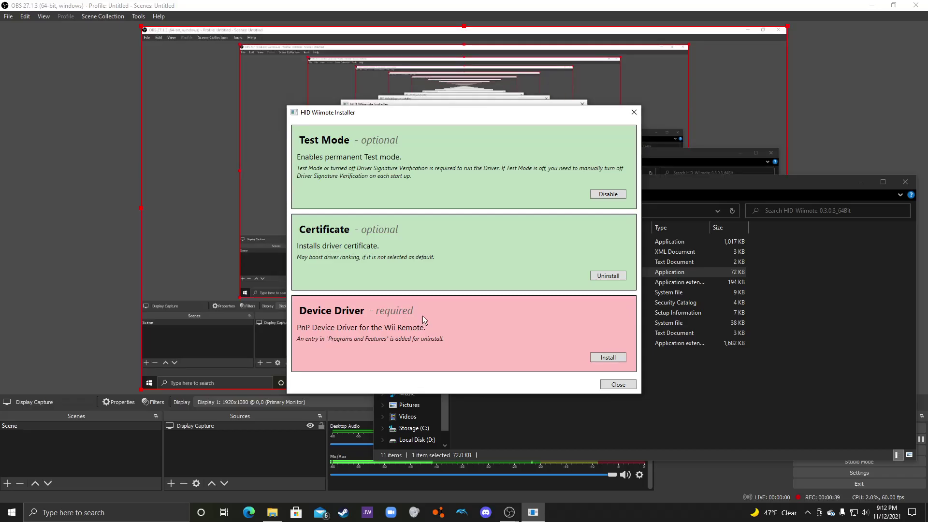
- Install the Wii Remote device driver through the HID Wiimote Installer wizard, accepting its license, then close the installer
left_click(600, 361)
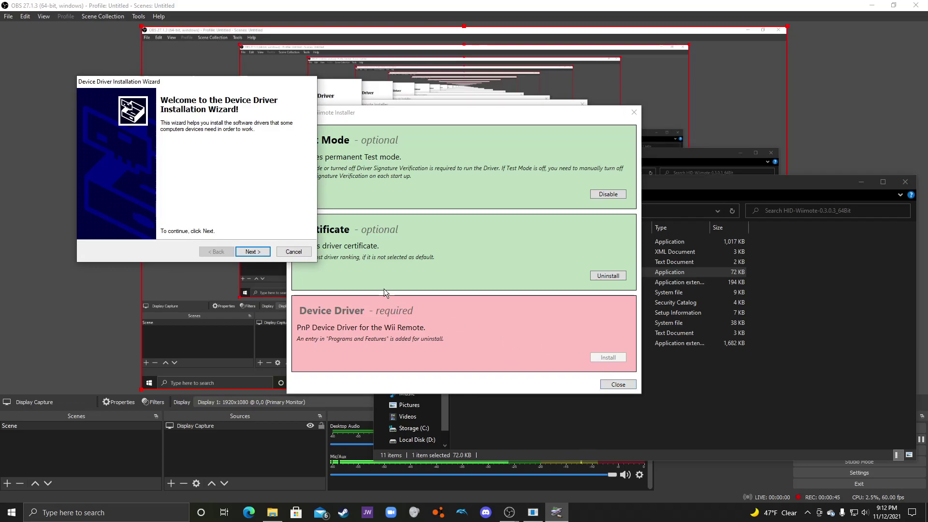
left_click(256, 255)
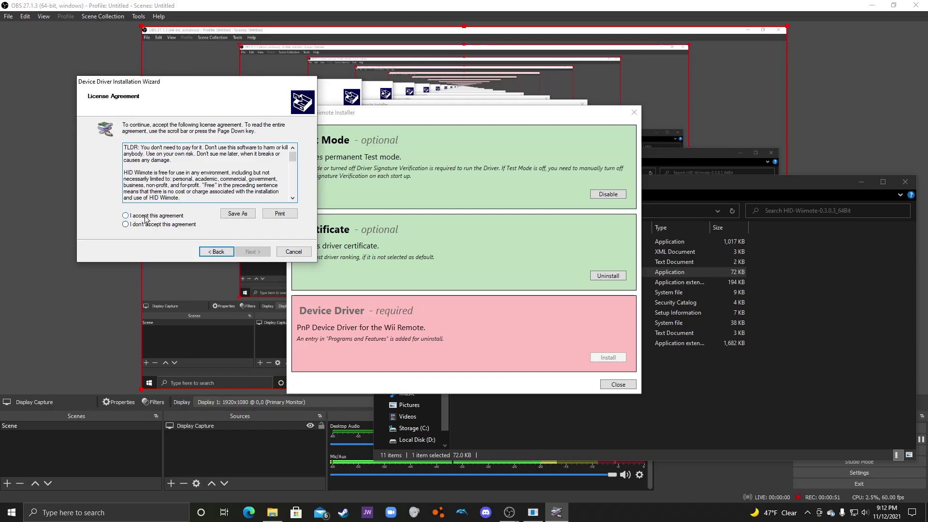
left_click(144, 217)
left_click(258, 252)
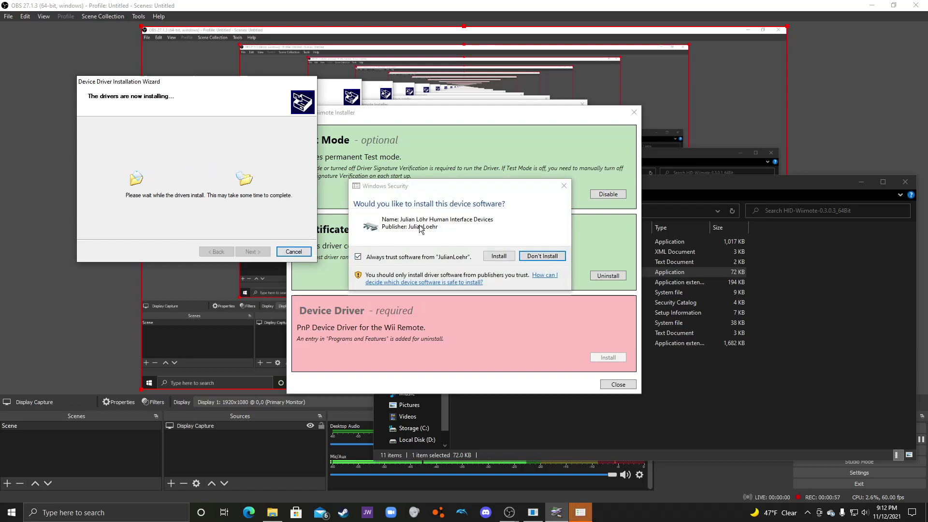
left_click(499, 257)
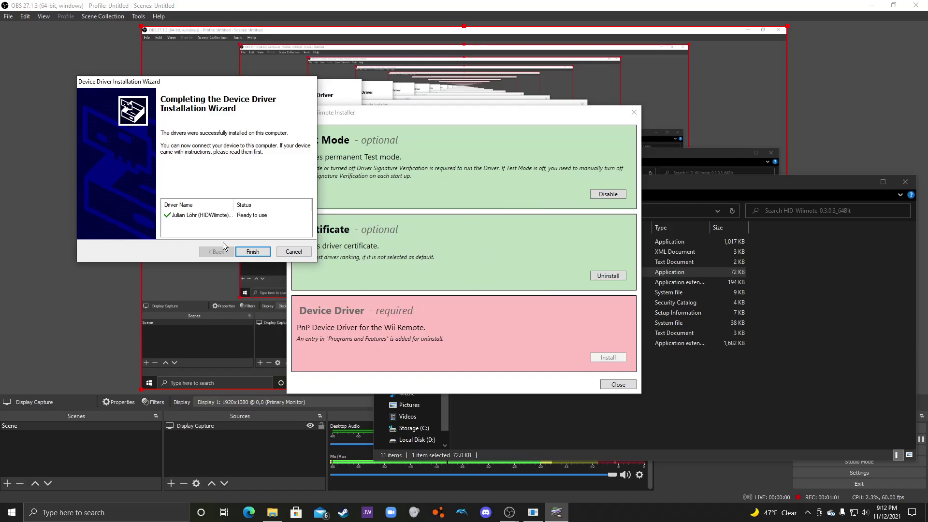
left_click(248, 253)
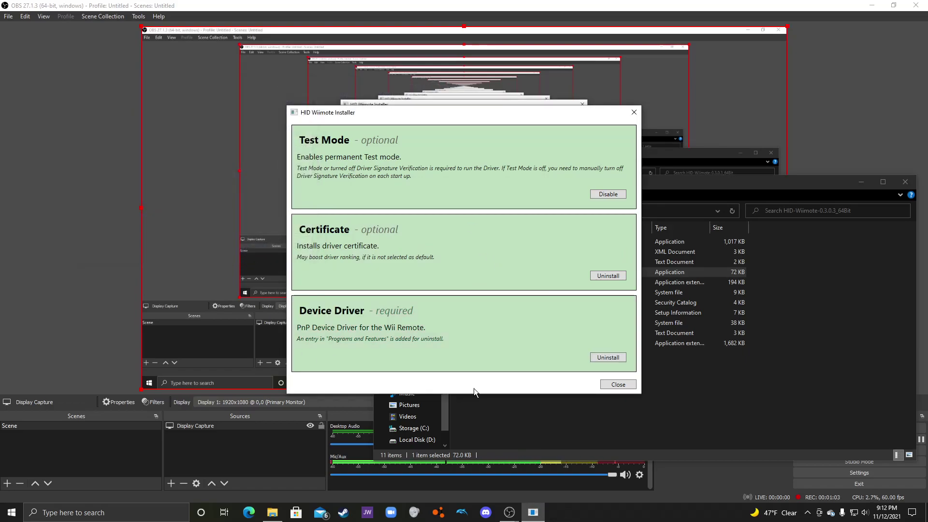
left_click(613, 385)
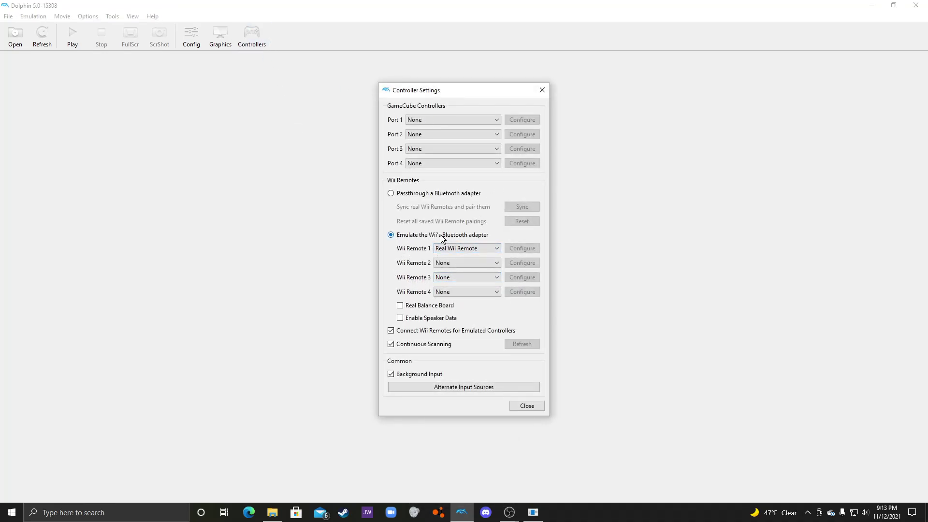
- Set Wii Remote 2 to Real Wii Remote and close Controller Settings
left_click(456, 263)
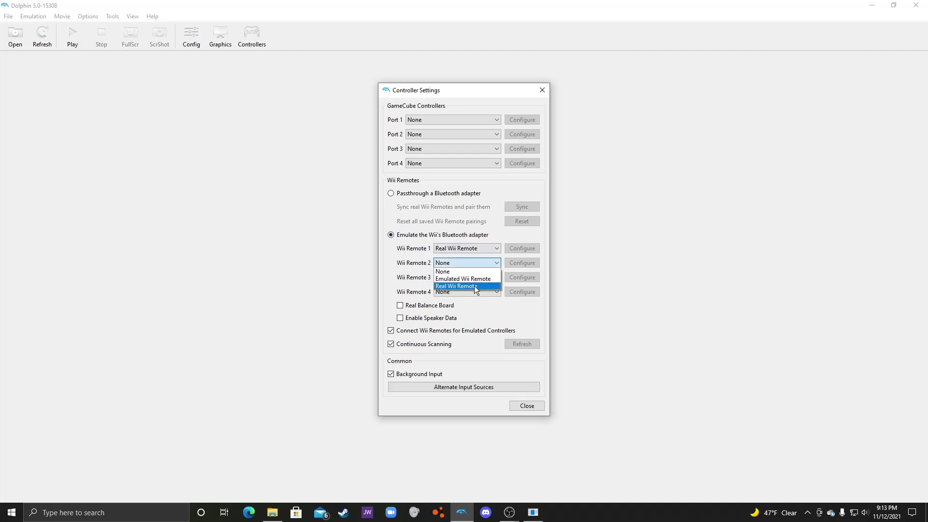
left_click(483, 286)
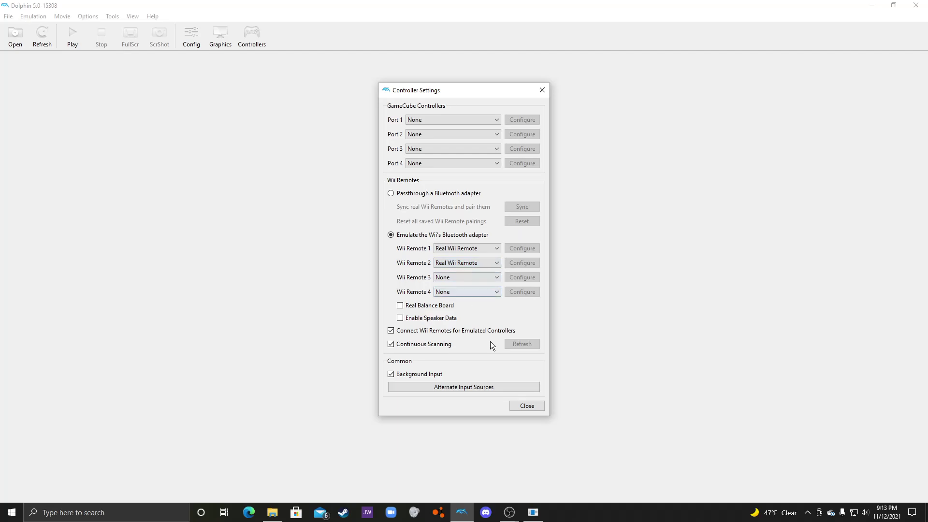
left_click(522, 407)
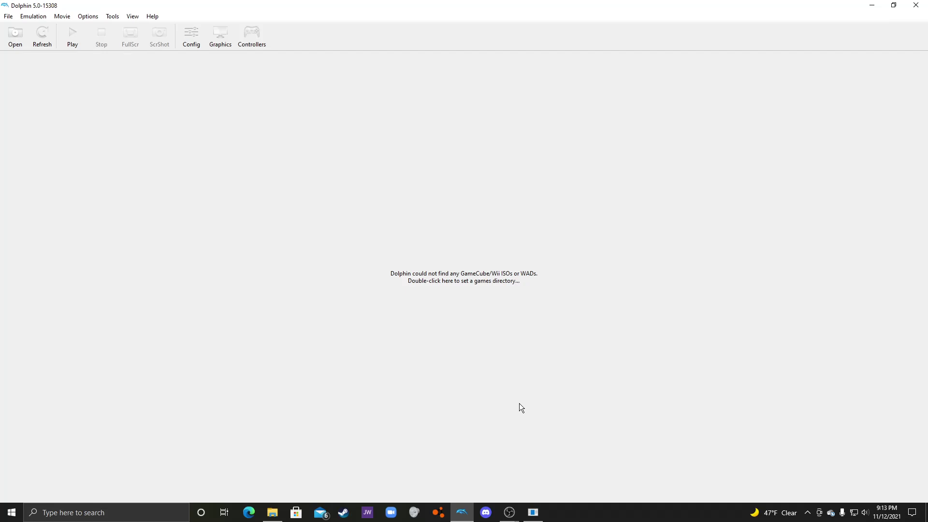
- Use the Windows quick settings panel to pair the Nintendo RVL-CNT-01-TR Wii Remote, then dismiss it
left_click(913, 513)
left_click(599, 369)
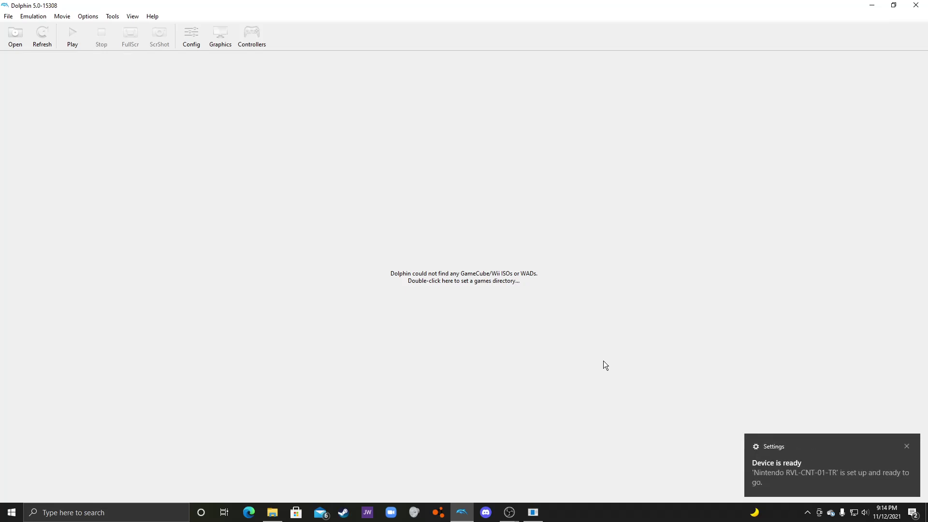
- Bring up the BeamNG.drive 0.23.5.2 launcher from the taskbar and choose Launch game
left_click(439, 514)
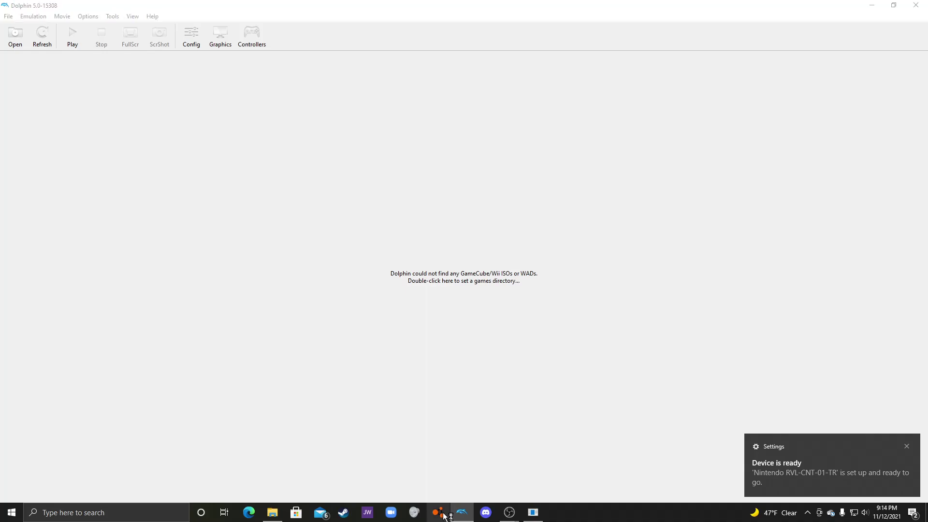
left_click(472, 221)
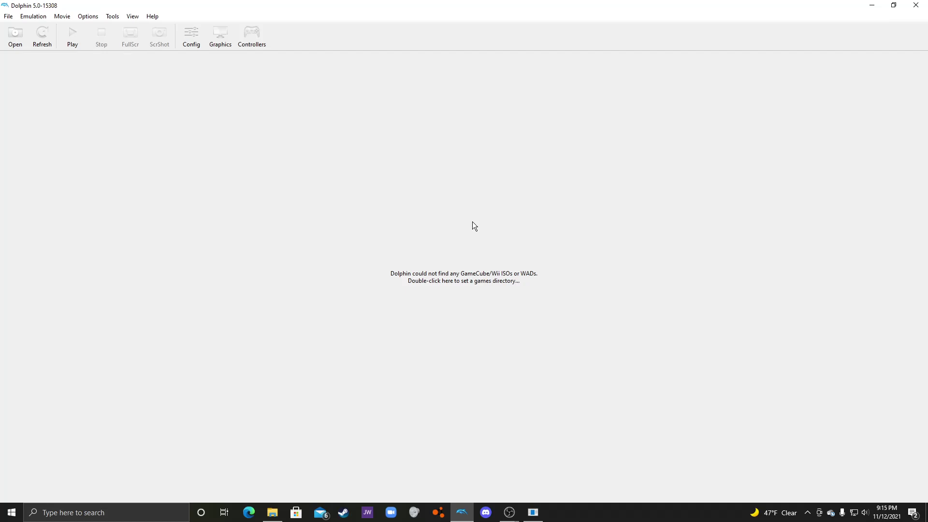
mouse_move(534, 513)
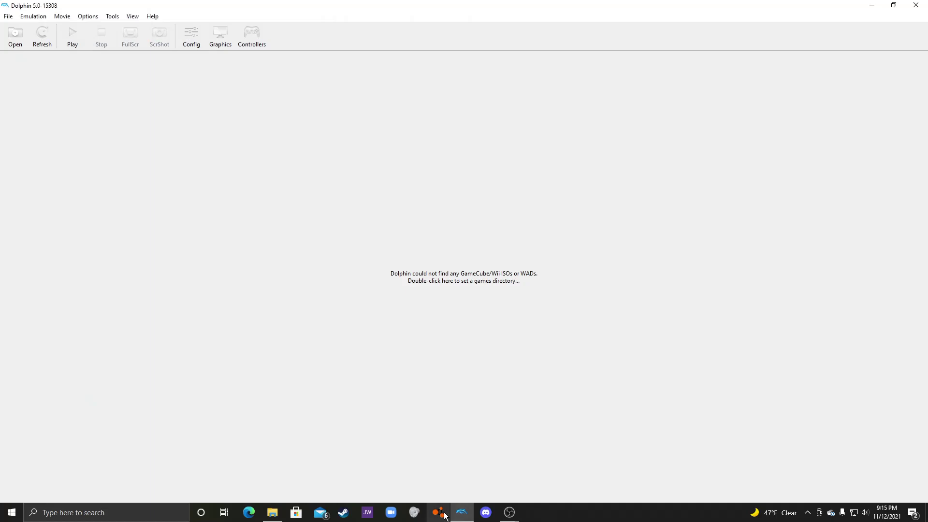
- Switch to the starting BeamNG.drive window and launch the game through to its main menu
left_click(446, 516)
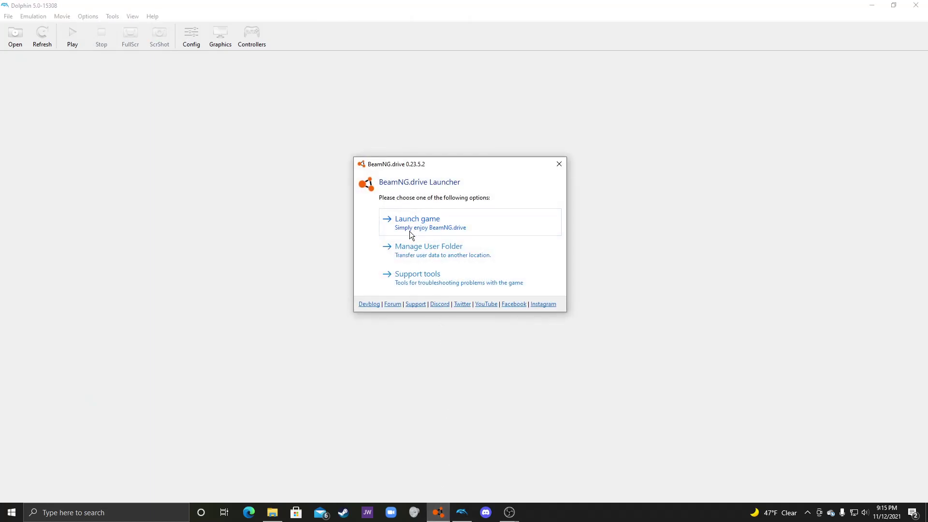
left_click(409, 231)
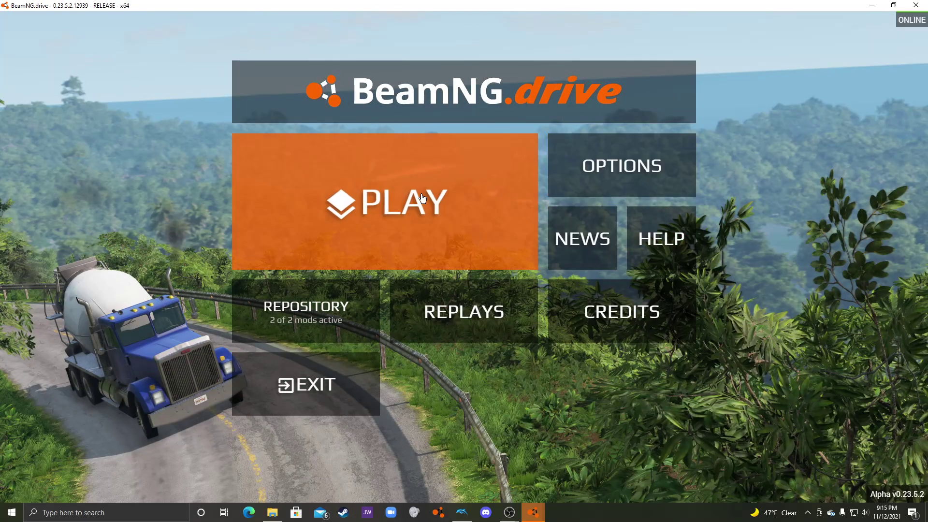
- Start a Freeroam game on the nogrid level from a chosen spawn point
left_click(516, 183)
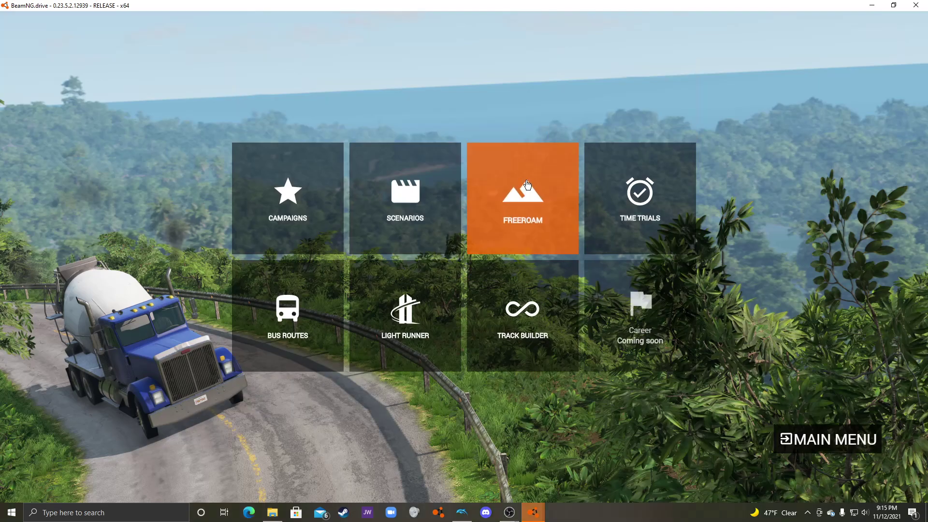
left_click(528, 185)
scroll(117, 330, "down", 3)
left_click(244, 249)
double_click(110, 148)
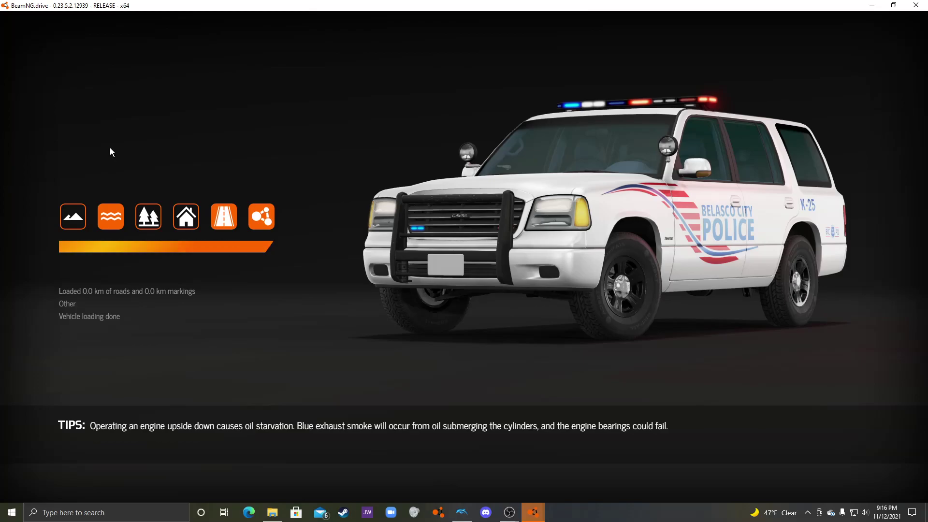
- In Options > Controls > Vehicle, add Wii Remote BUTTON1 as a Throttle binding alongside UP and RT
key("Escape")
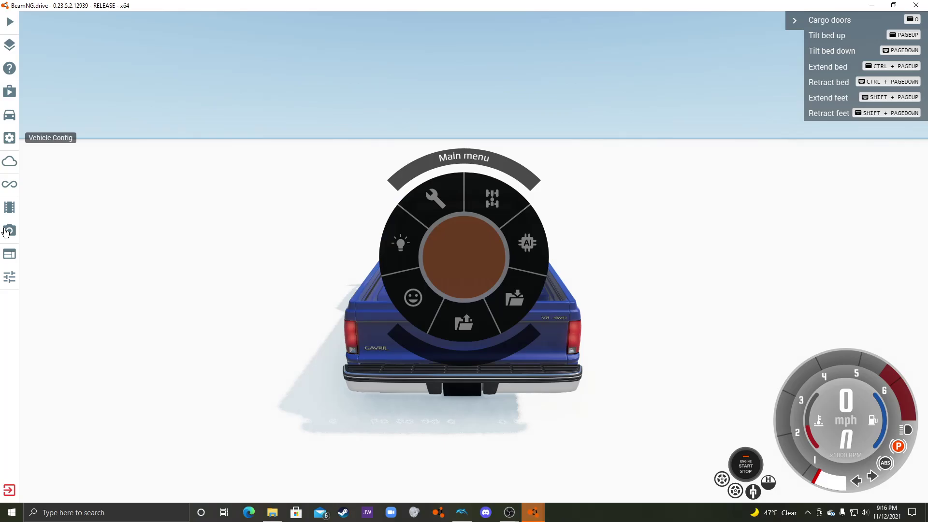
key("ctrl+e")
left_click(11, 277)
left_click(57, 147)
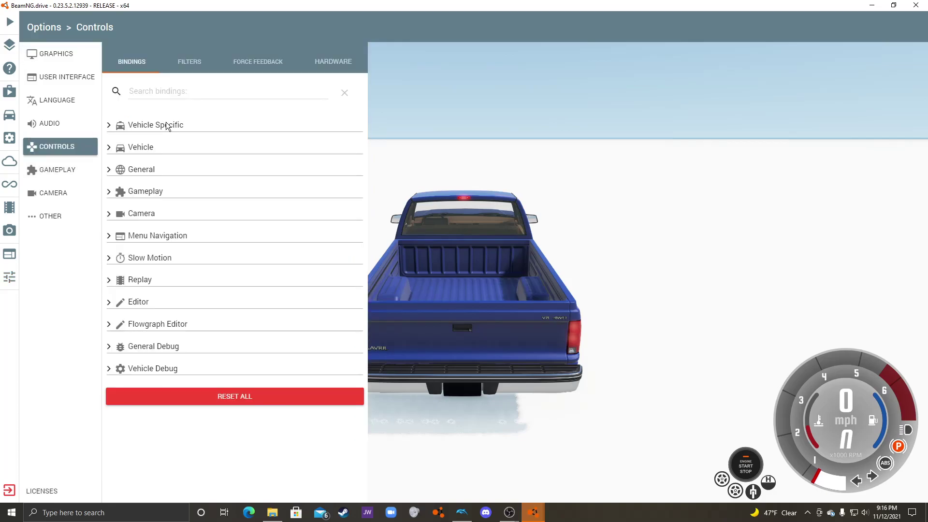
left_click(168, 147)
left_click(353, 165)
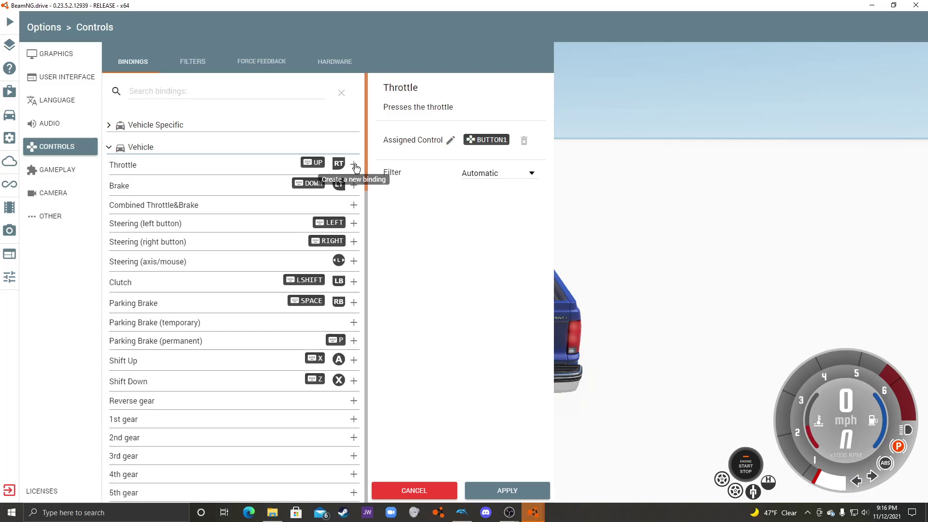
key("Return")
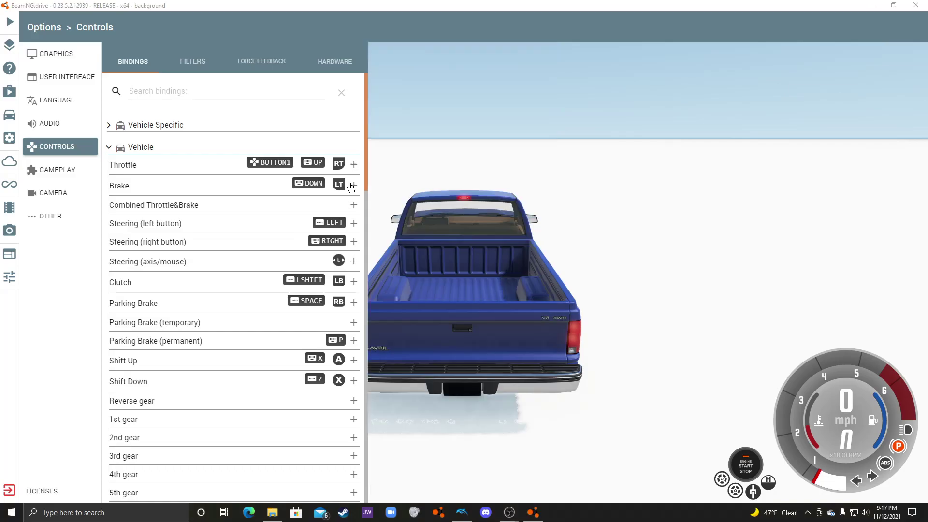
- Give the RXAXIS steering binding 0.12 deadzones and 1.1 linearity, with Brake bound to BUTTON0
left_click(351, 227)
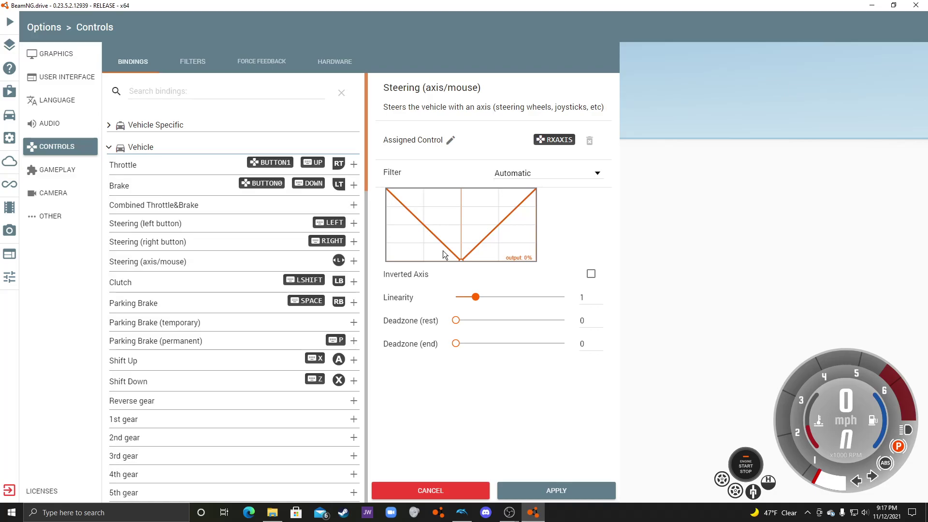
left_click_drag(456, 343, 475, 344)
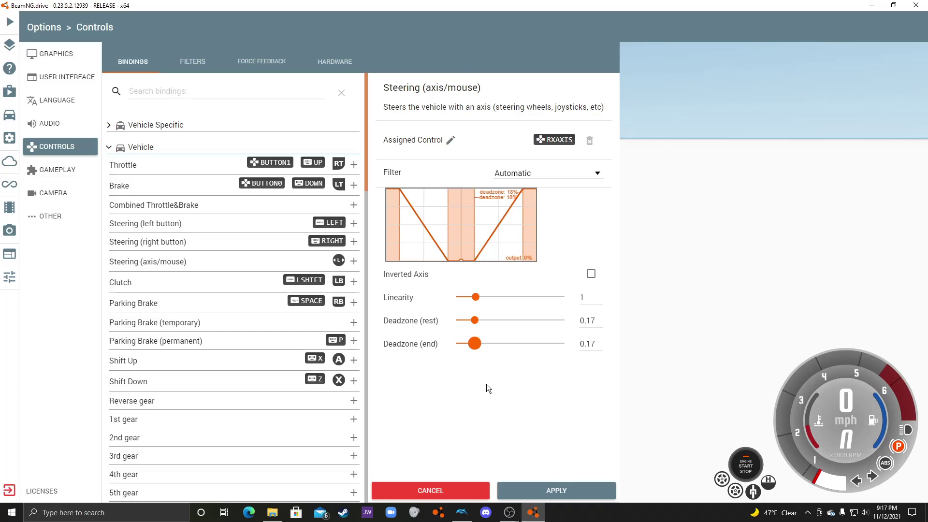
left_click(217, 252)
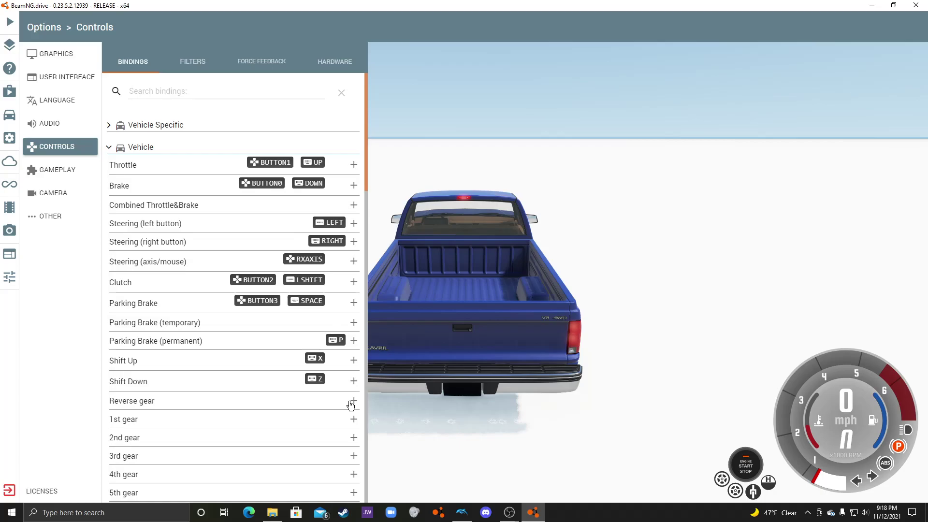
- Add a new Recover Vehicle binding under Gameplay, waiting for Wii Remote input
left_click(354, 247)
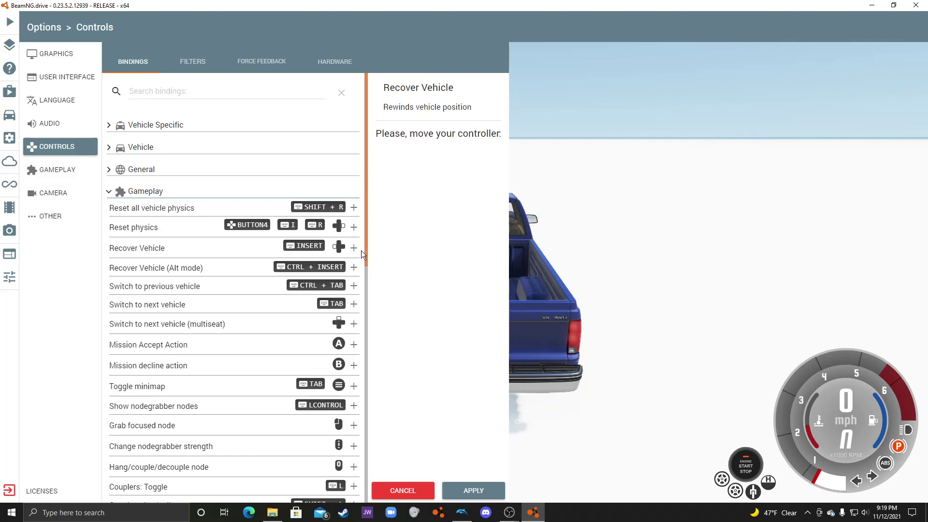